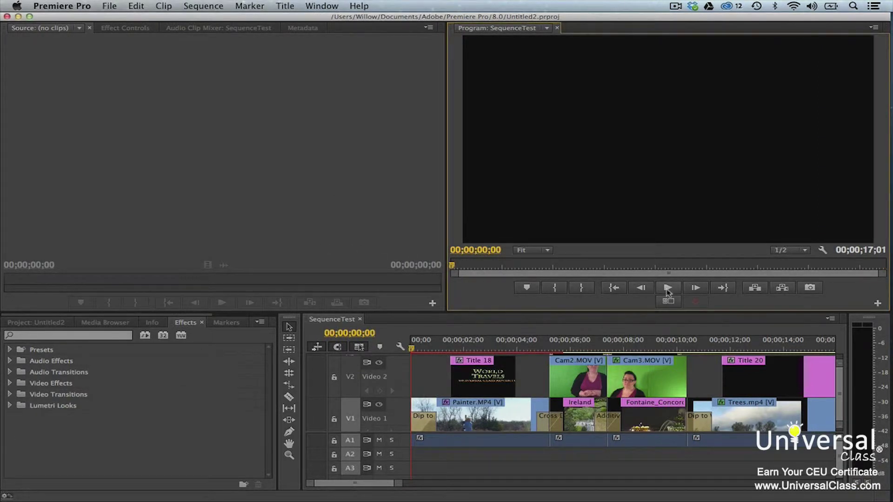
Play SequenceTest from the beginning in the Program monitor.
click(667, 287)
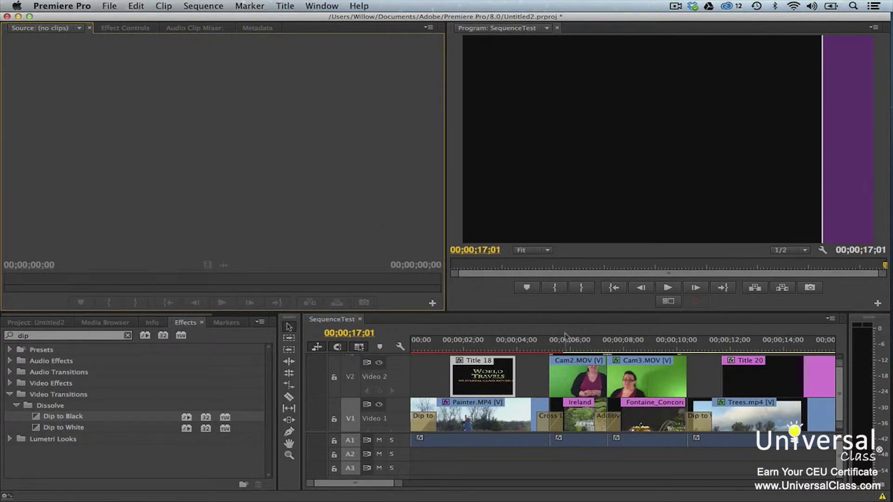
Export the World Travels title frame as TitleImage JPEG on the Desktop, imported into the project.
click(568, 348)
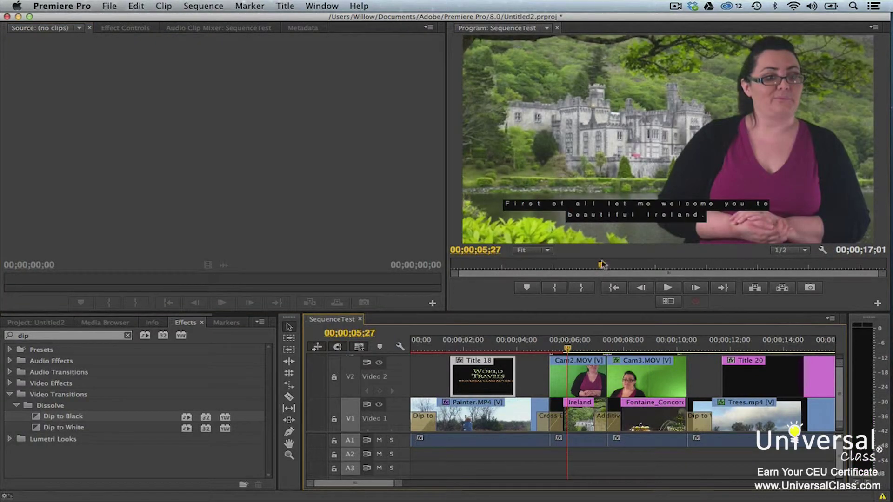
drag(602, 265, 547, 266)
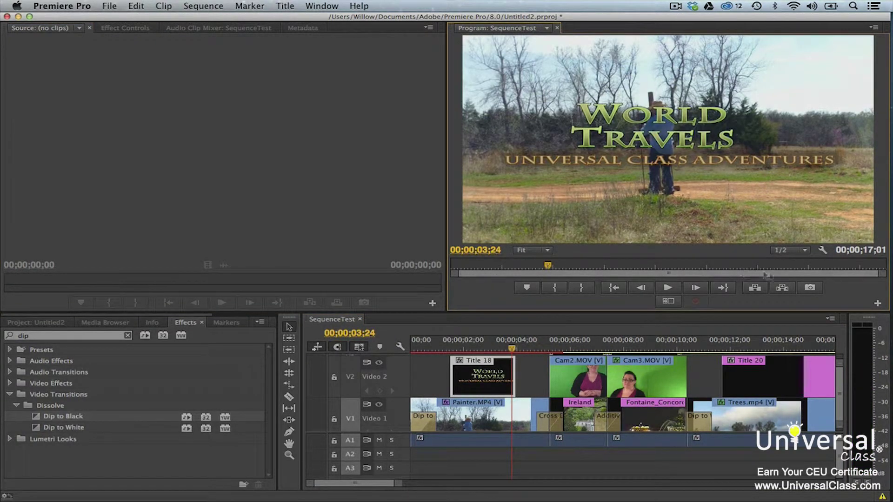
click(809, 289)
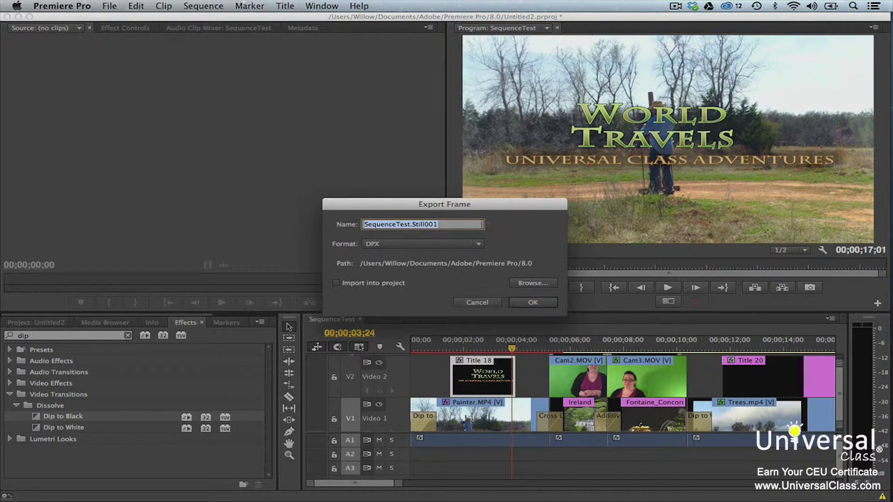
text(Title)
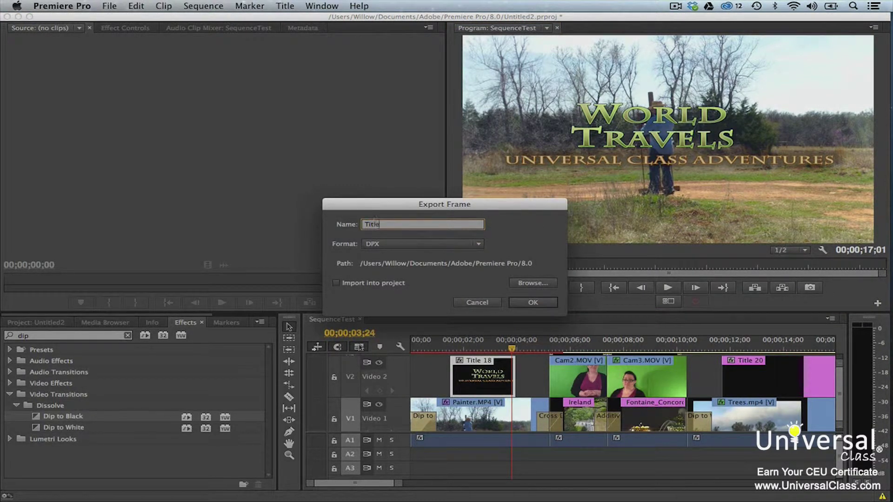
text(Image)
click(449, 243)
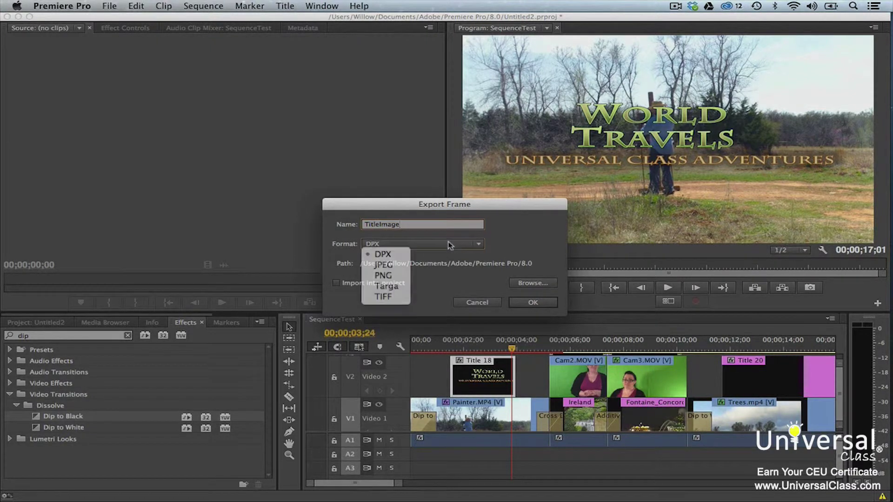
click(399, 265)
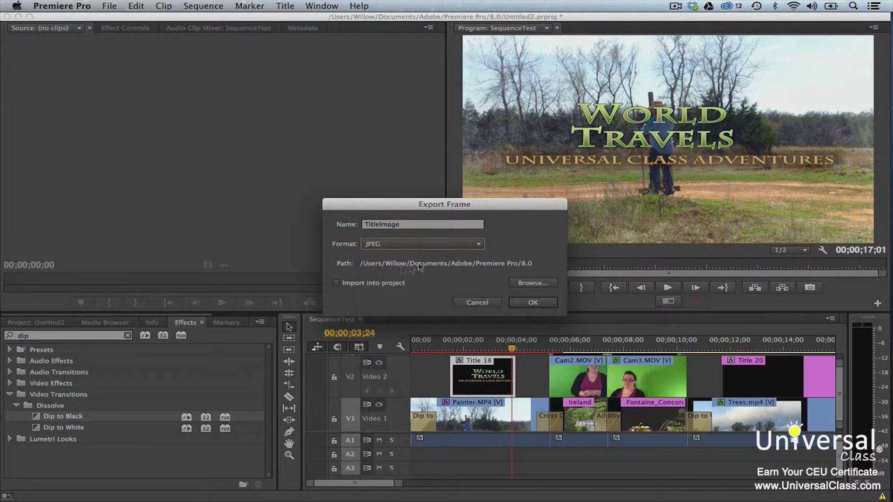
click(532, 283)
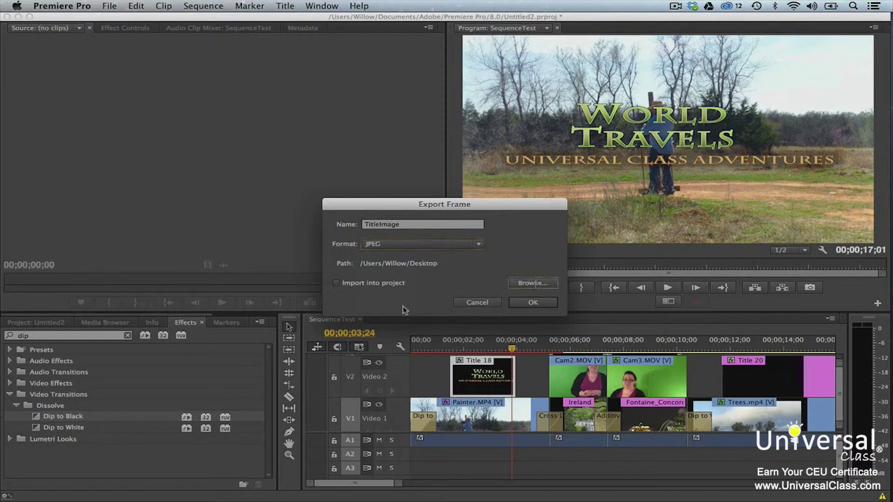
click(336, 283)
click(536, 306)
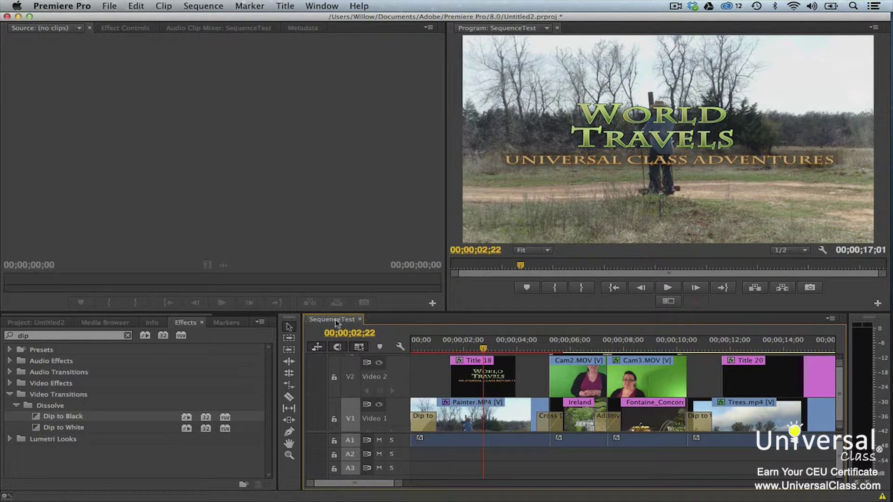
Open the File menu with the SequenceTest timeline active at 00;00;02;22.
click(109, 5)
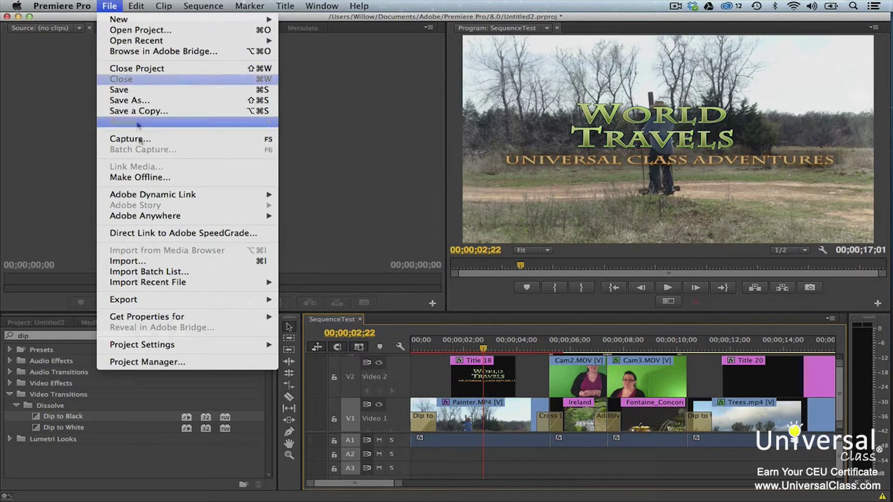
Open the Export Settings for SequenceTest via File > Export > Media.
mouse_move(228, 299)
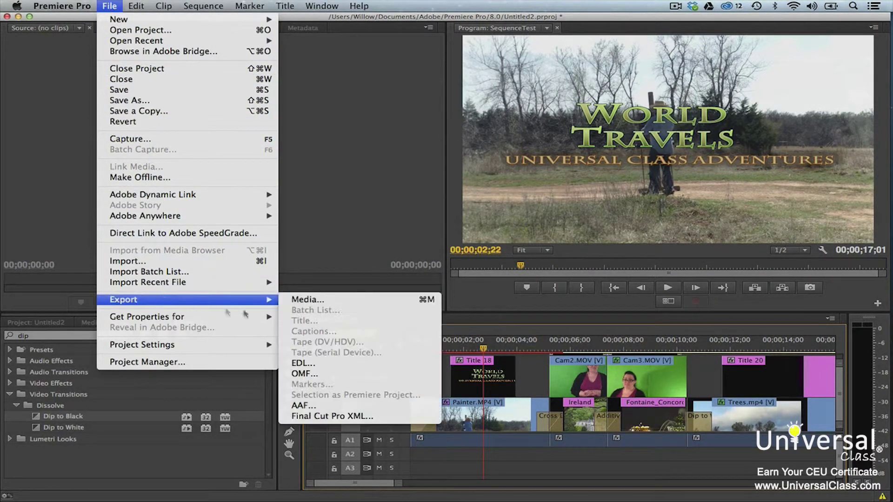
click(304, 300)
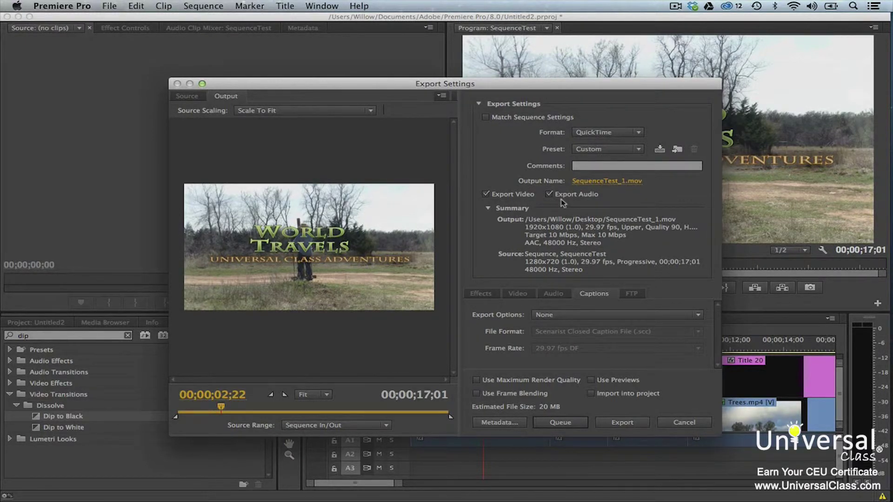
Review the Effects, Audio, Captions and FTP tabs, then export SequenceTest_1.mov as QuickTime.
click(496, 294)
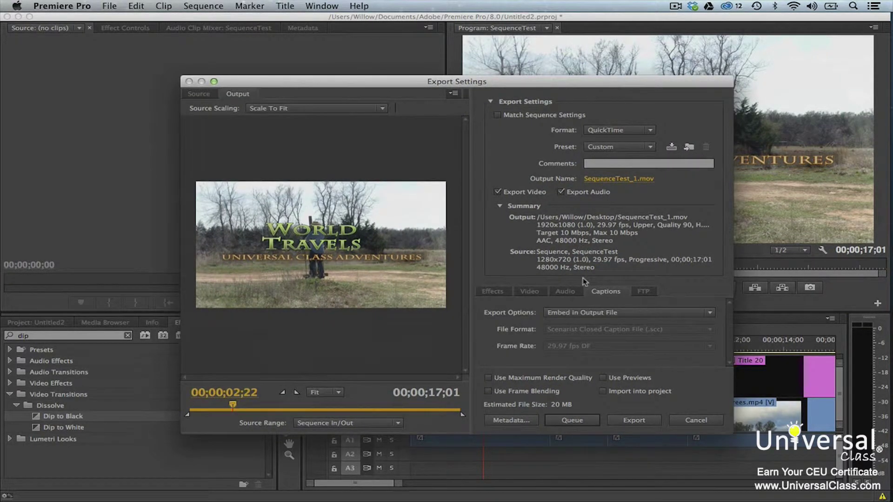
click(575, 290)
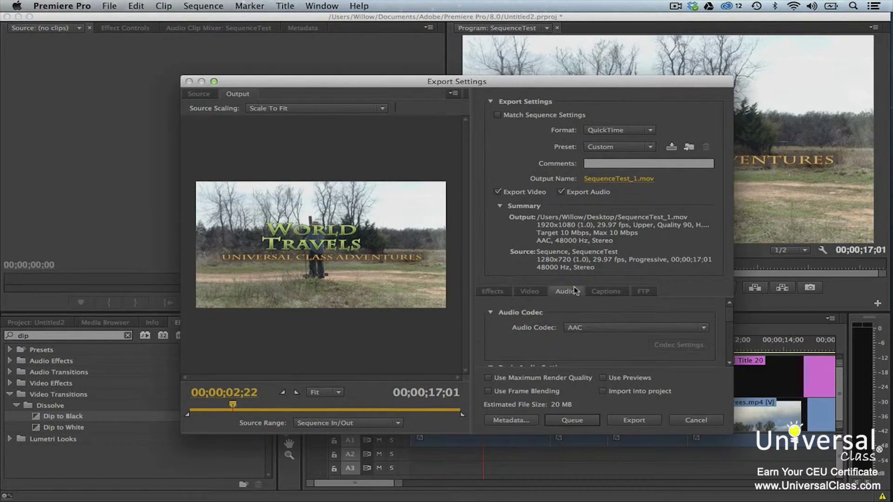
click(603, 295)
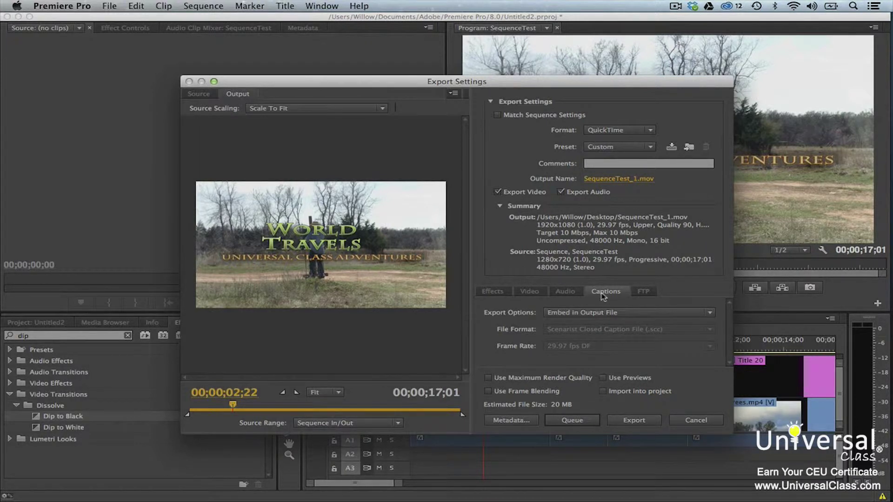
click(649, 296)
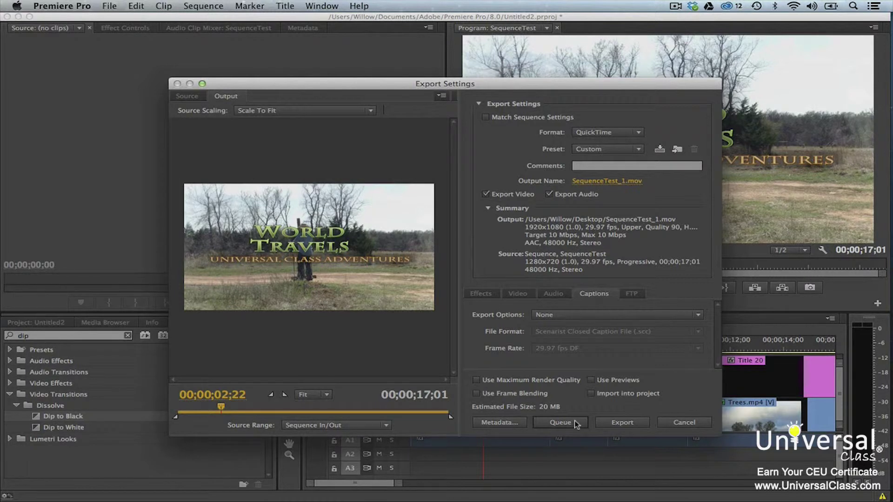
click(631, 422)
Keep the QuickTime format, then enable Match Sequence Settings (MPEG Preview, 1280x720, 29.97 fps).
click(639, 132)
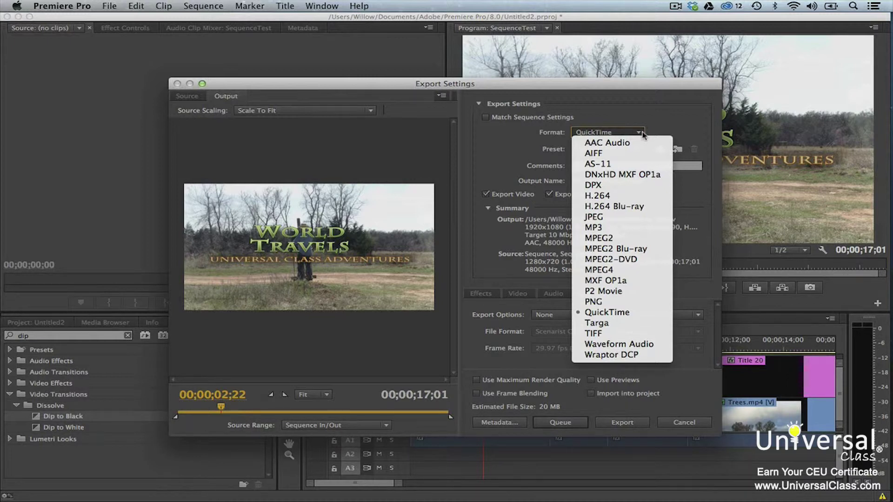
click(642, 134)
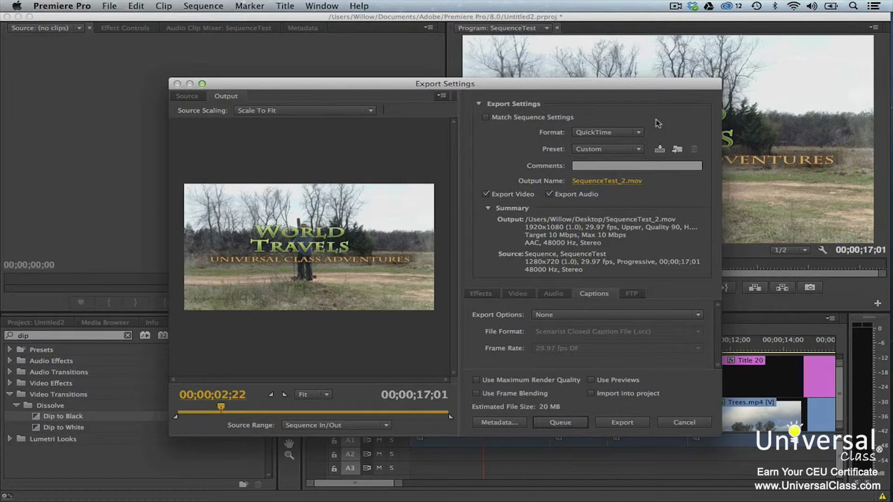
click(486, 118)
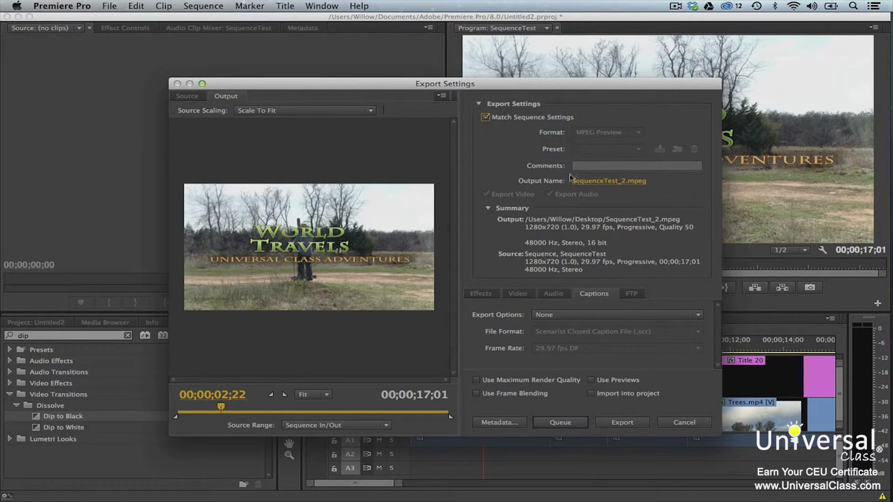
Rename the output to WorldTravelMasterCopy and send SequenceTest to the Media Encoder queue.
click(593, 181)
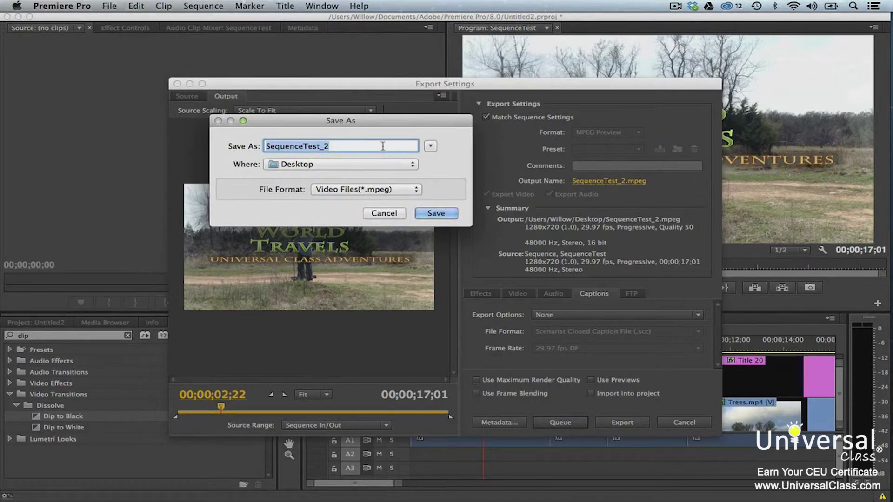
text(WorldTravelMasterCopy)
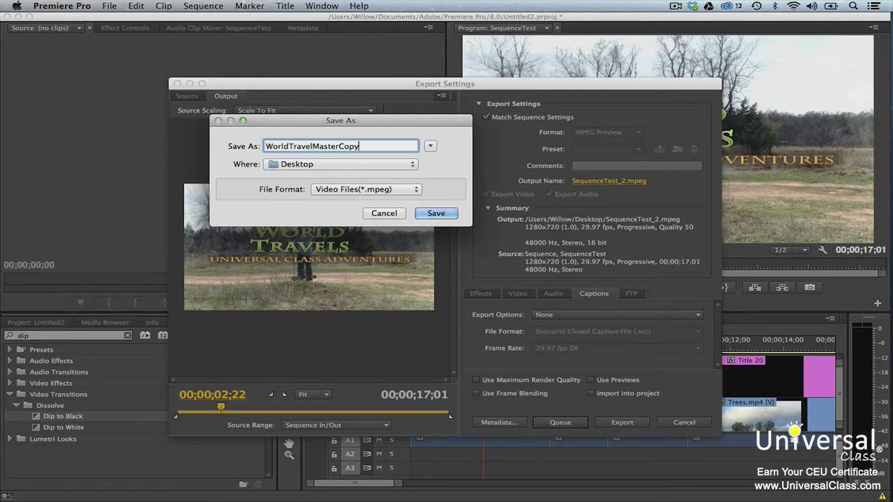
click(428, 214)
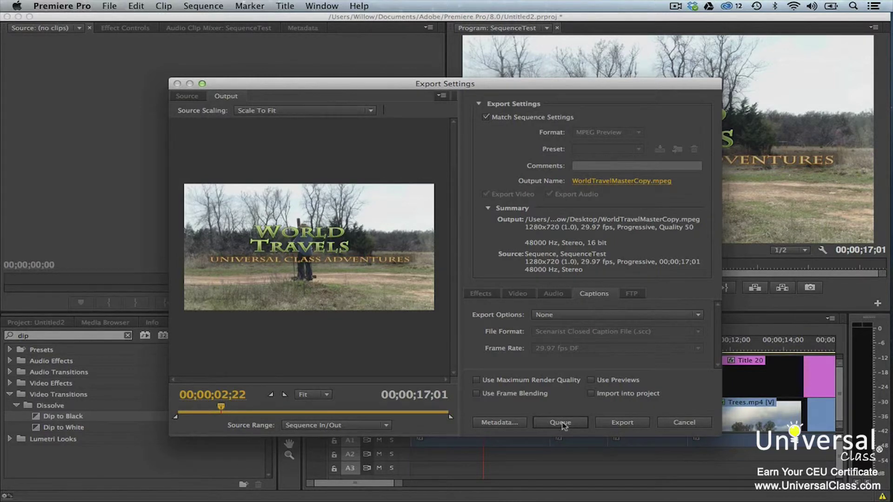
click(560, 423)
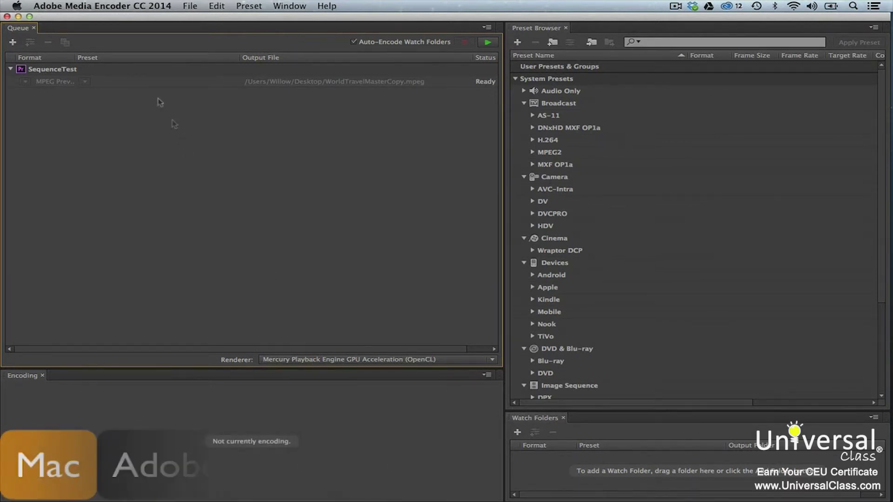
In Media Encoder Preferences, auto-start the queue after 2.0 minutes idle.
click(122, 8)
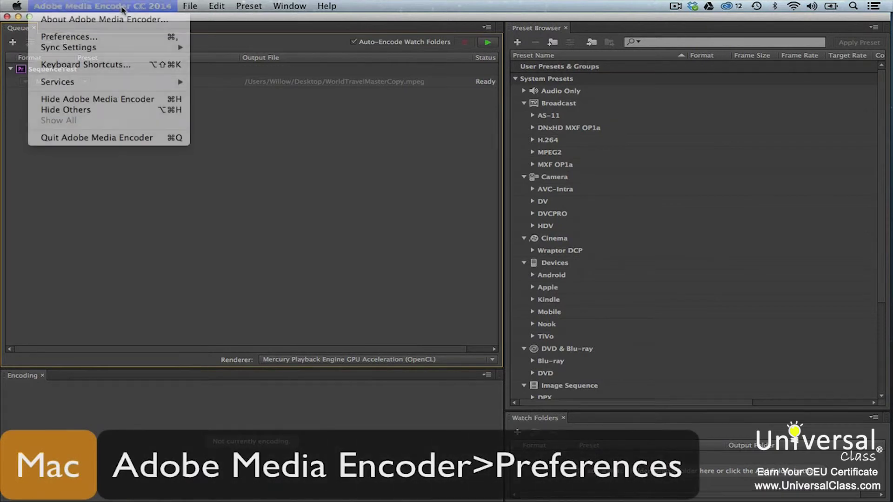
click(129, 38)
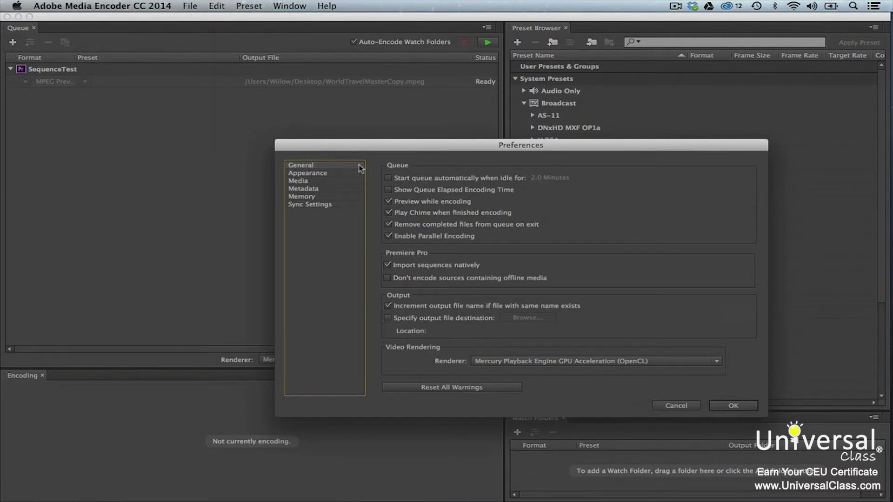
click(389, 178)
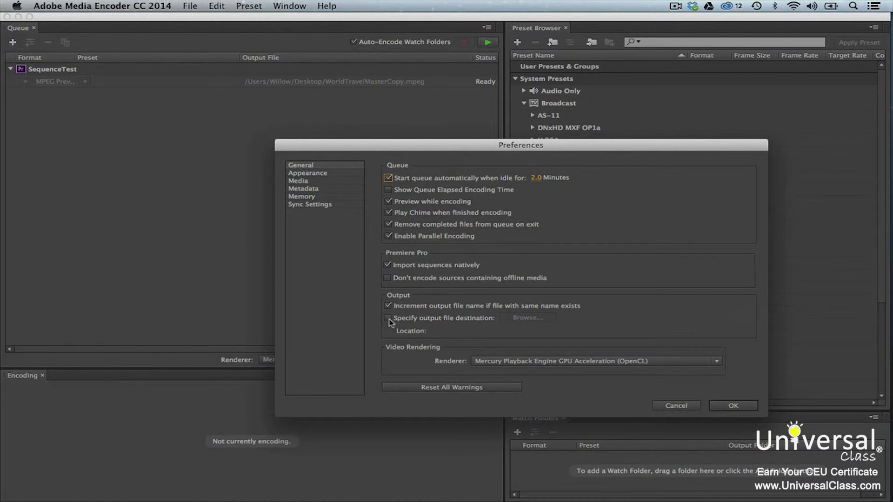
key(Return)
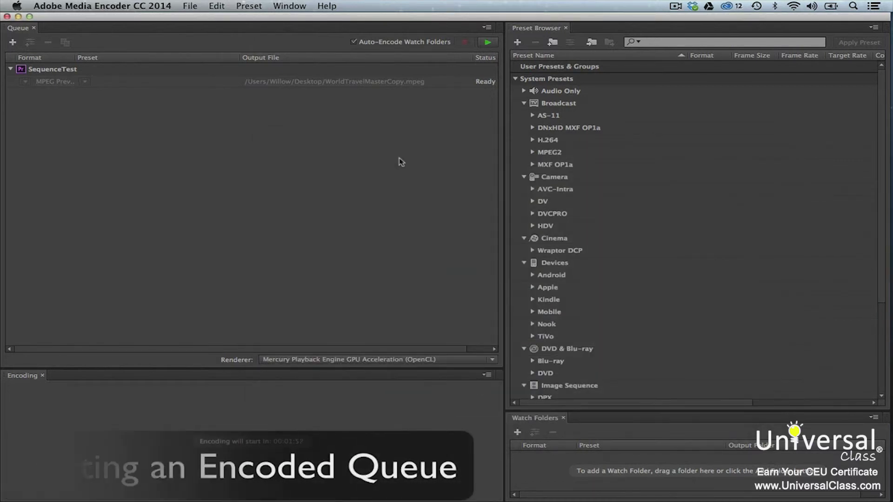
Drag the first Apple iPad/iPhone H.264 preset from Devices > Apple onto SequenceTest.
click(487, 43)
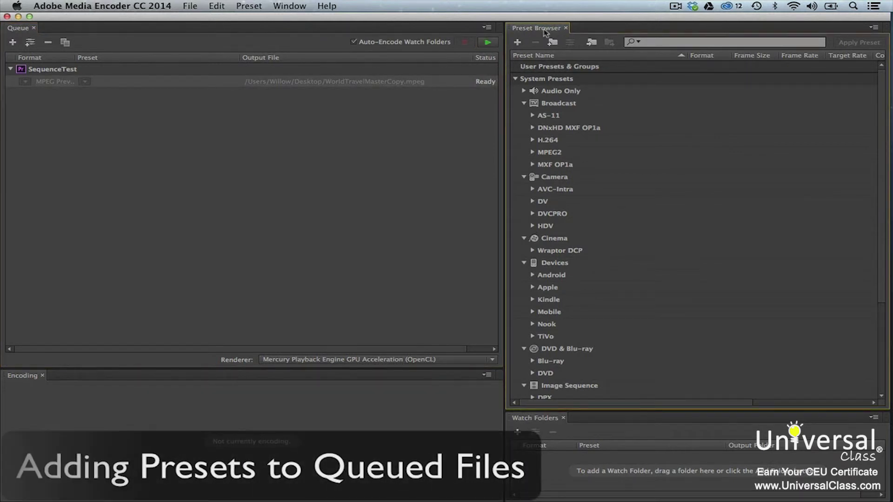
click(534, 287)
drag(556, 301, 80, 72)
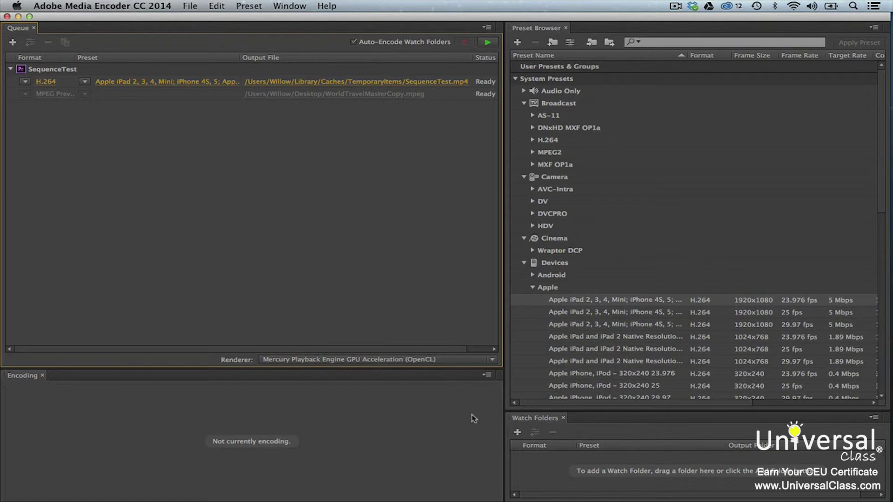
Add the Desktop's untitled folder as a watch folder and apply the Apple iPad H.264 preset to it.
click(538, 418)
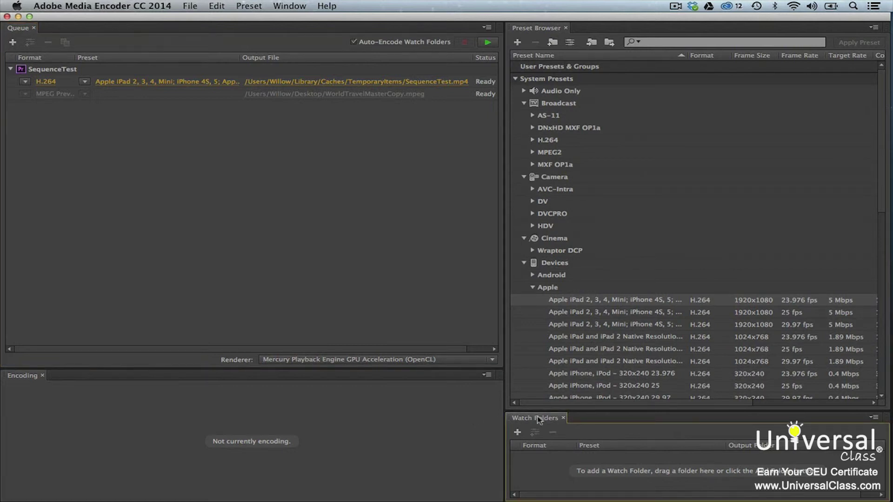
click(517, 433)
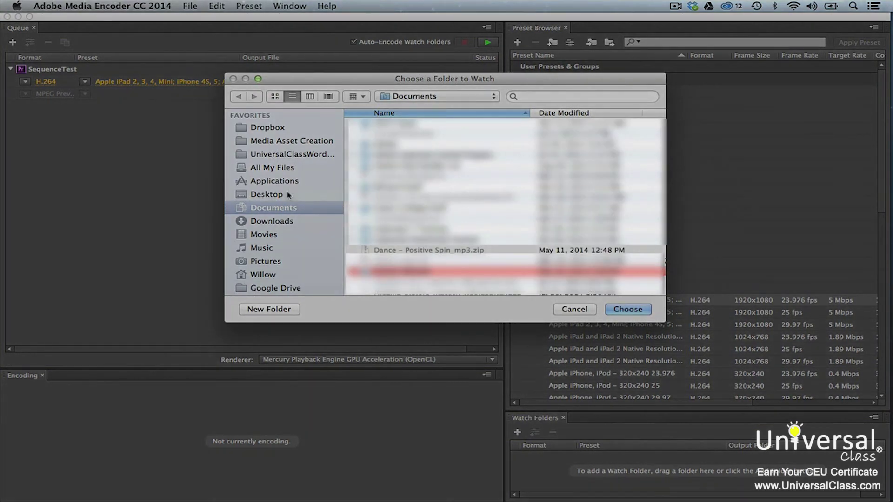
click(288, 195)
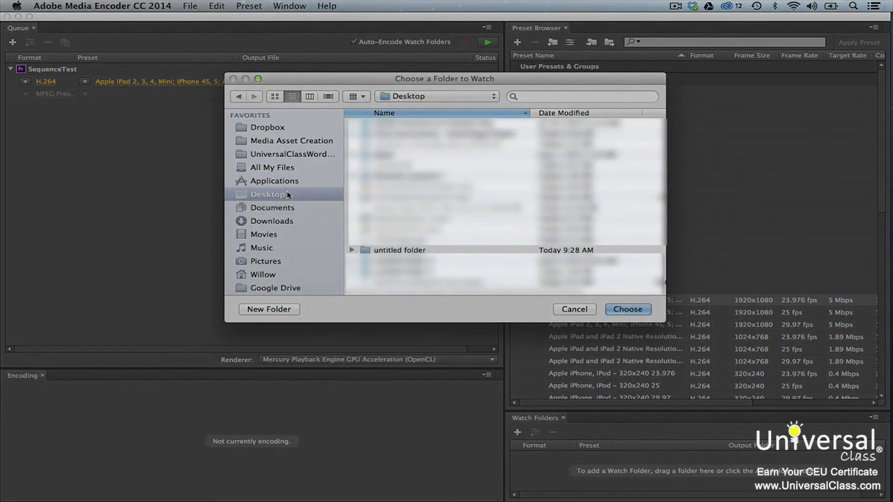
click(408, 249)
click(628, 309)
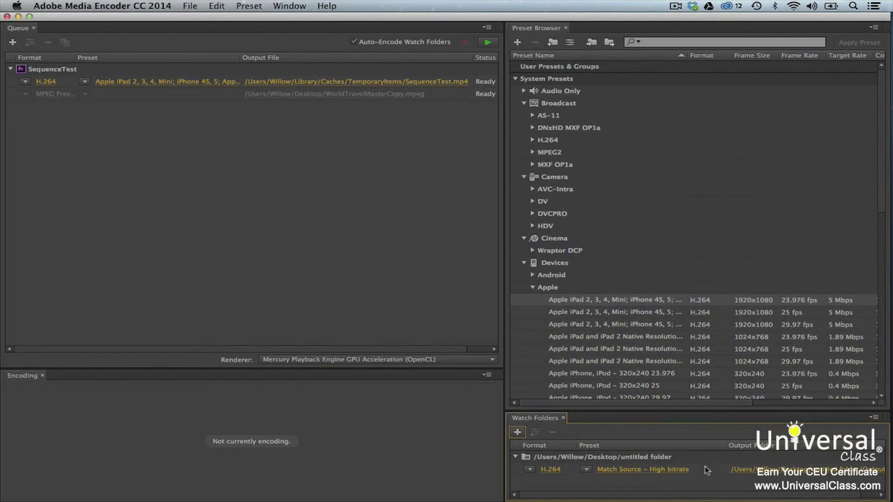
drag(565, 303, 627, 470)
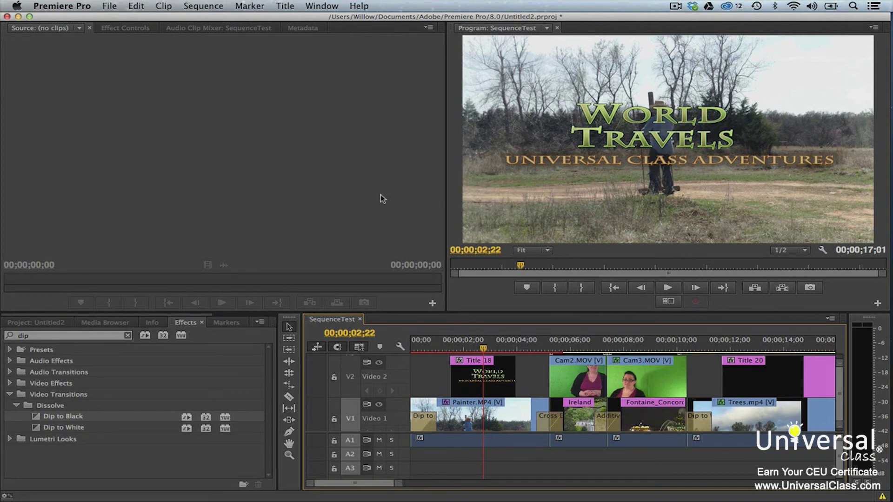
Show the File > Export submenu to locate the greyed-out Tape (DV/HDV) option.
click(109, 6)
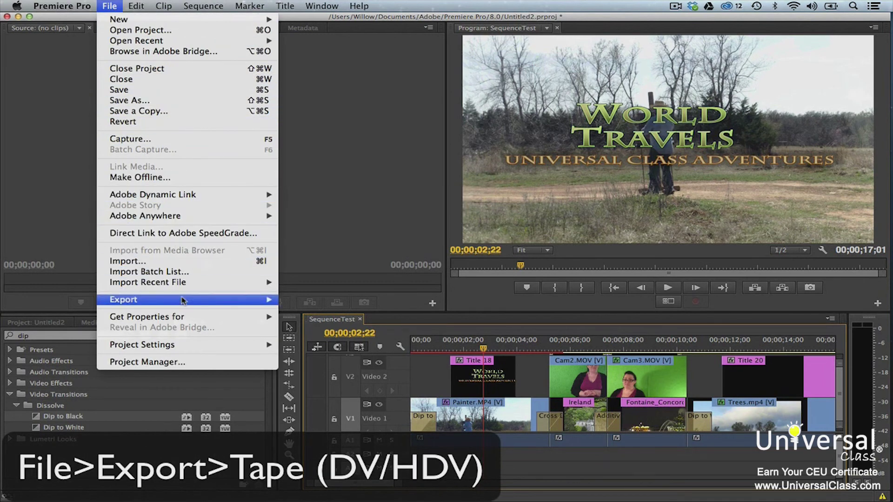
mouse_move(182, 300)
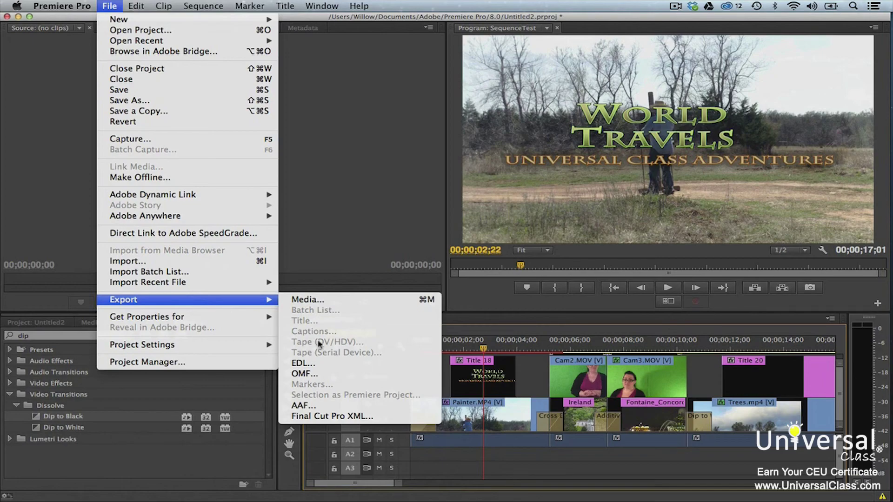